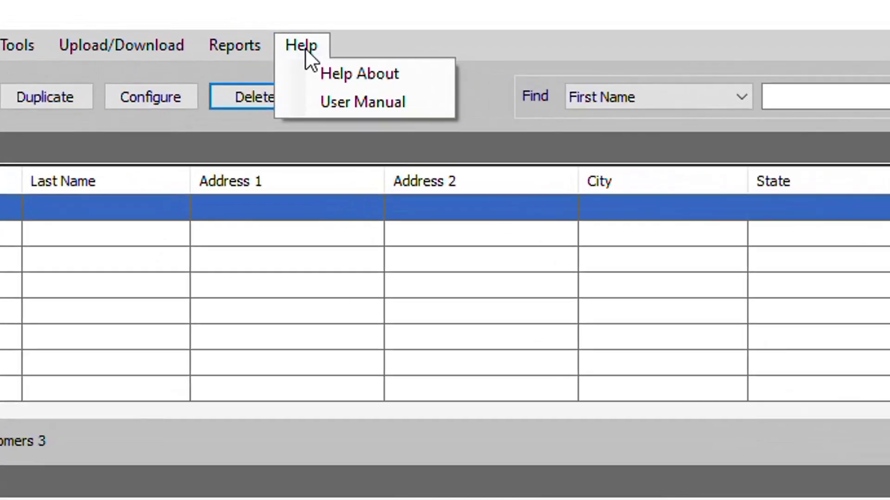
Show the Help About window with configurator version 1.04.010
{"action": "left_click", "coordinate": [467, 114]}
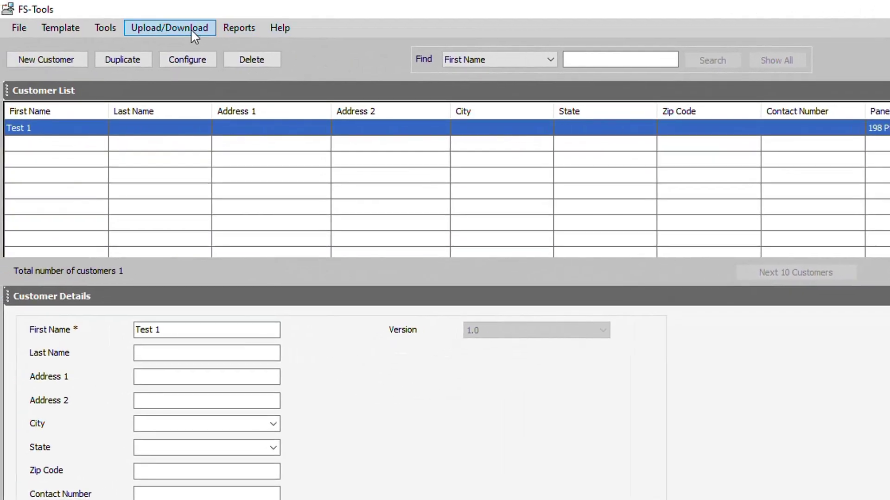
Bring up the Thumb Drive Upload/Download transfer options
{"action": "left_click", "coordinate": [191, 28]}
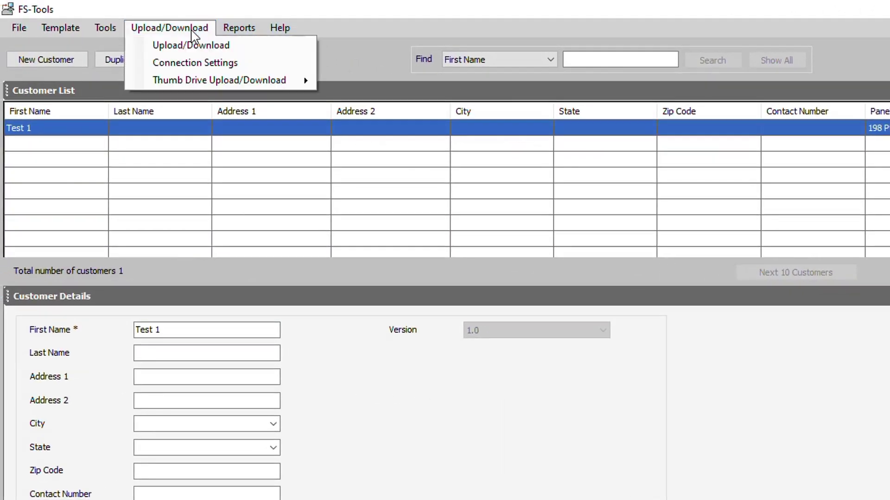
{"action": "mouse_move", "coordinate": [219, 79]}
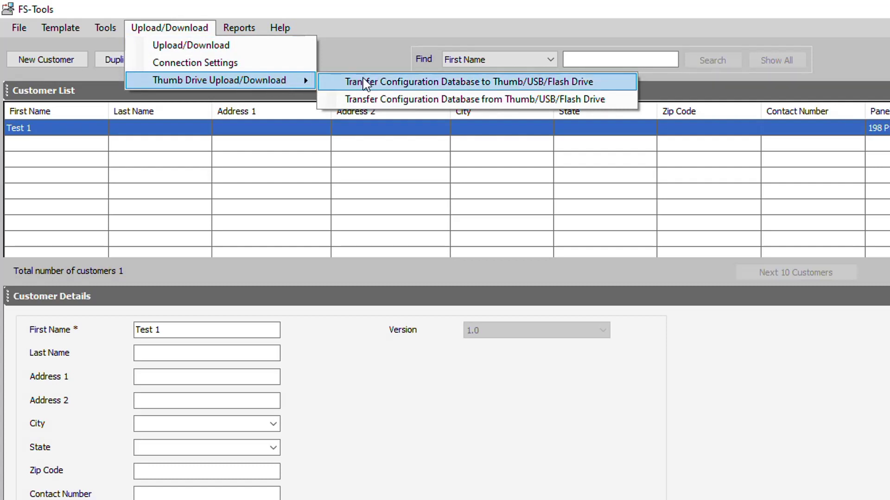
Read the configuration database from drive D:\ by loading TEST1.bak
{"action": "left_click", "coordinate": [379, 98]}
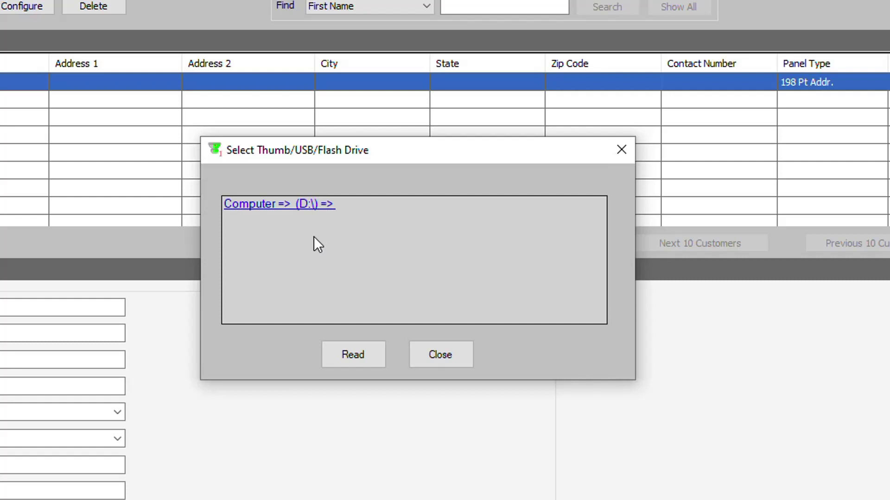
{"action": "left_click", "coordinate": [313, 206]}
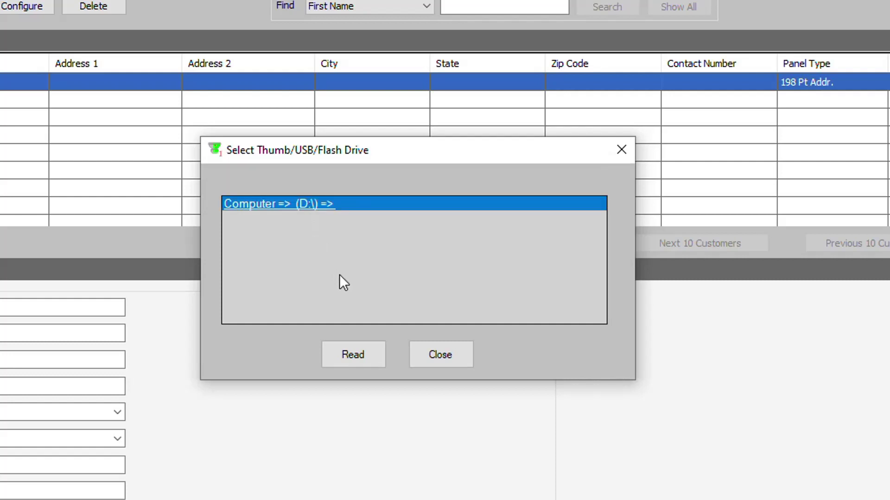
{"action": "left_click", "coordinate": [355, 355]}
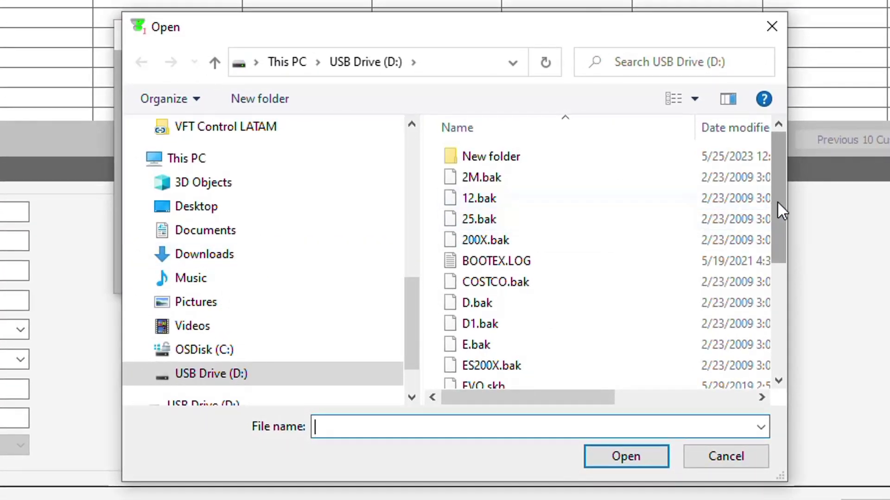
{"action": "left_click_drag", "start_coordinate": [781, 209], "coordinate": [764, 319]}
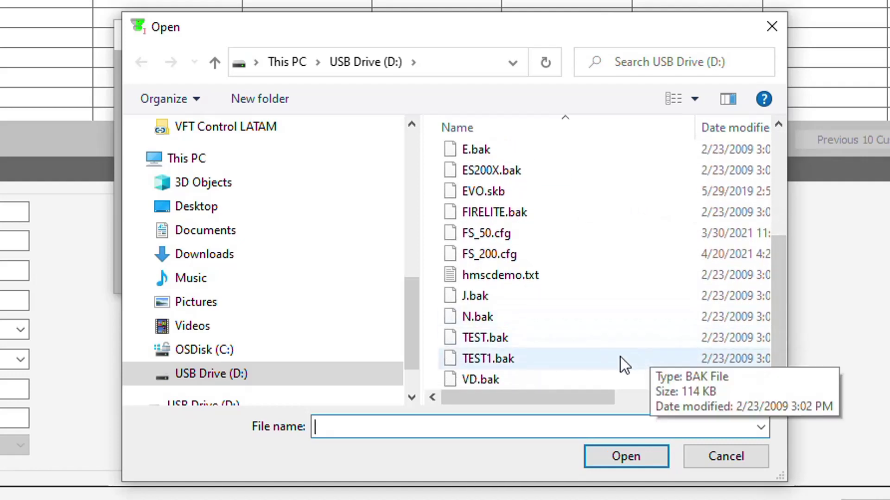
{"action": "double_click", "coordinate": [601, 358]}
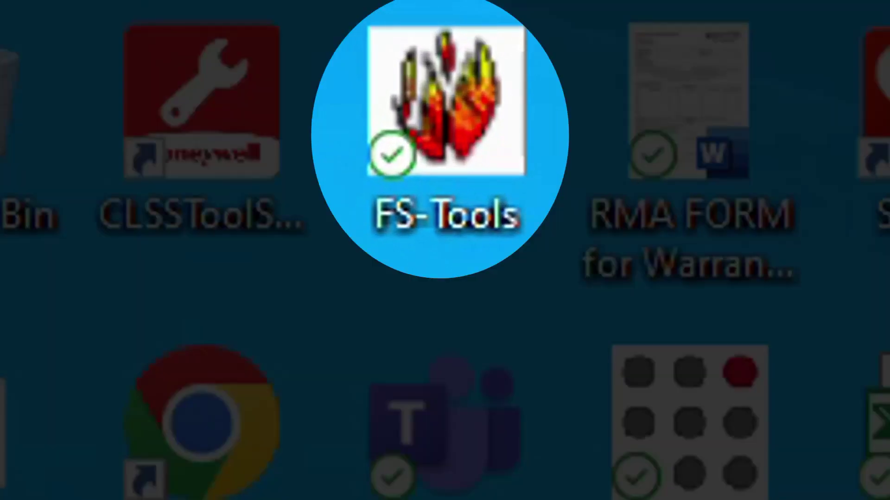
Relaunch FS-Tools from its desktop shortcut
{"action": "double_click", "coordinate": [388, 100]}
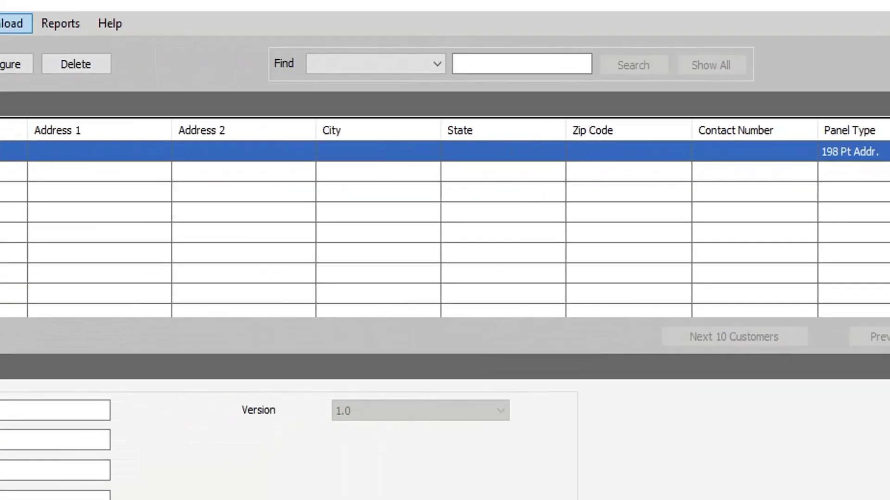
Start the Transfer to Thumb drive export with version format 1.3
{"action": "left_click", "coordinate": [146, 35]}
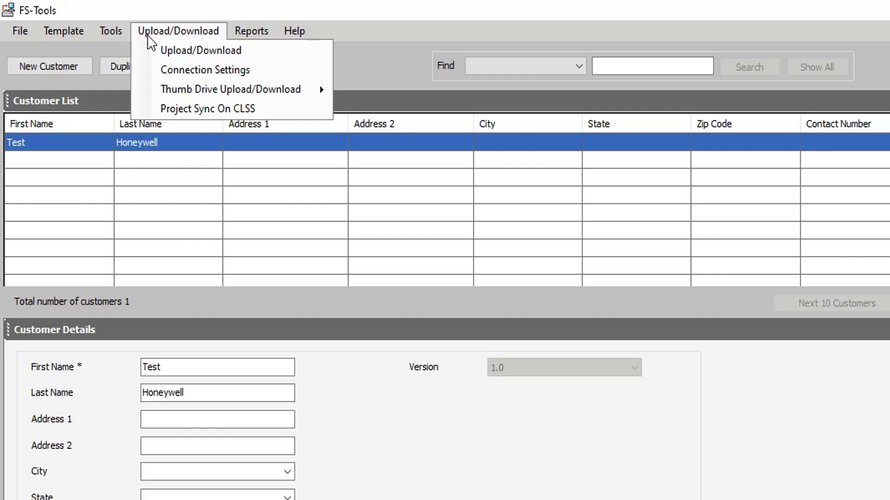
{"action": "mouse_move", "coordinate": [230, 89]}
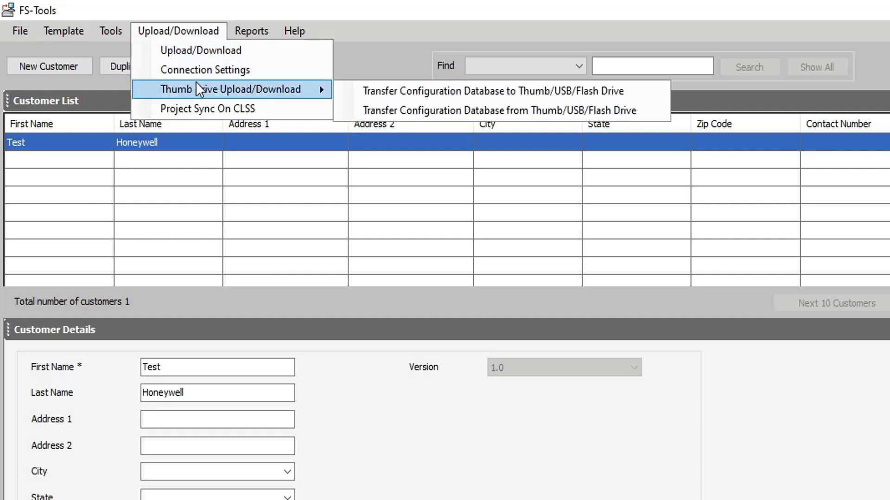
{"action": "left_click", "coordinate": [403, 96]}
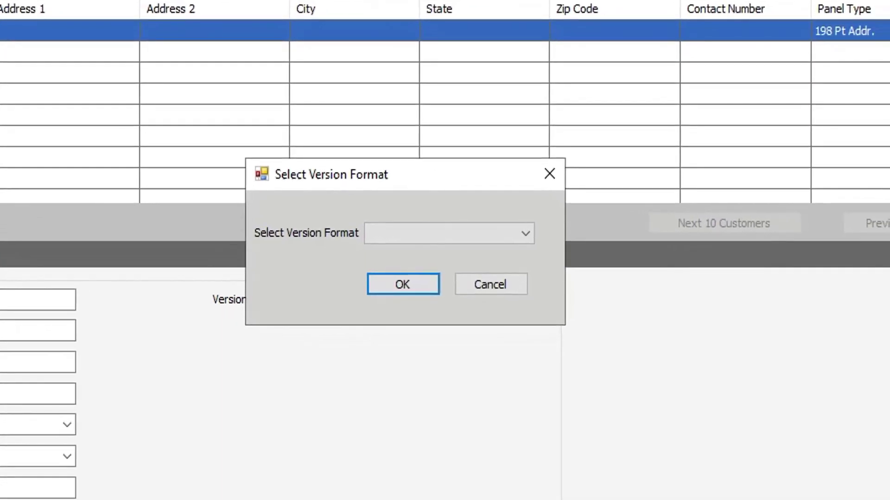
{"action": "left_click", "coordinate": [411, 233]}
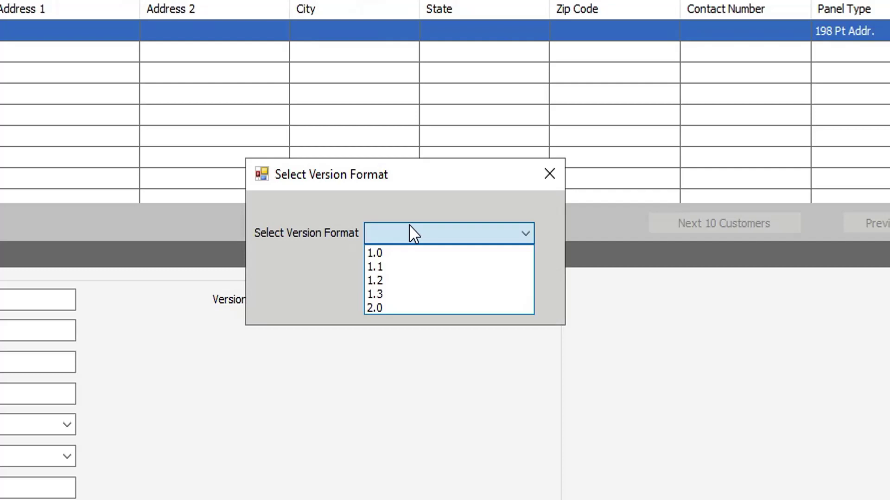
{"action": "left_click", "coordinate": [397, 294]}
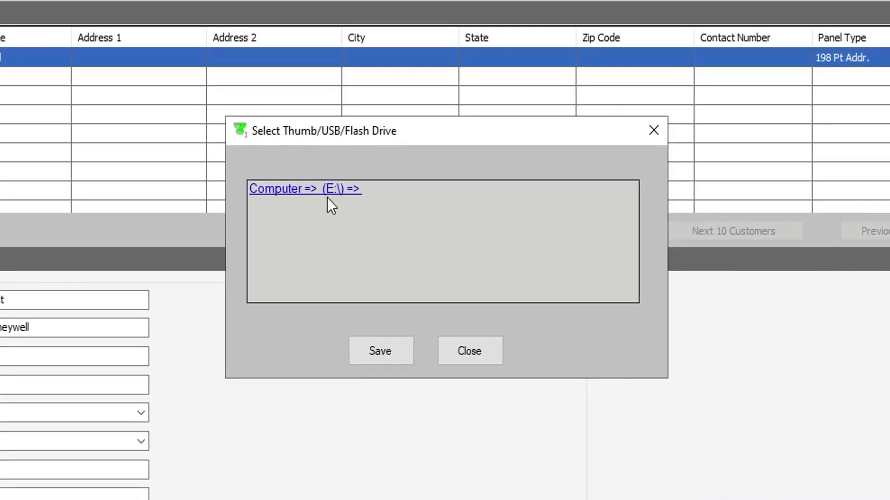
Save the configuration to drive E:\ as FS_200.cfg
{"action": "left_click", "coordinate": [327, 194]}
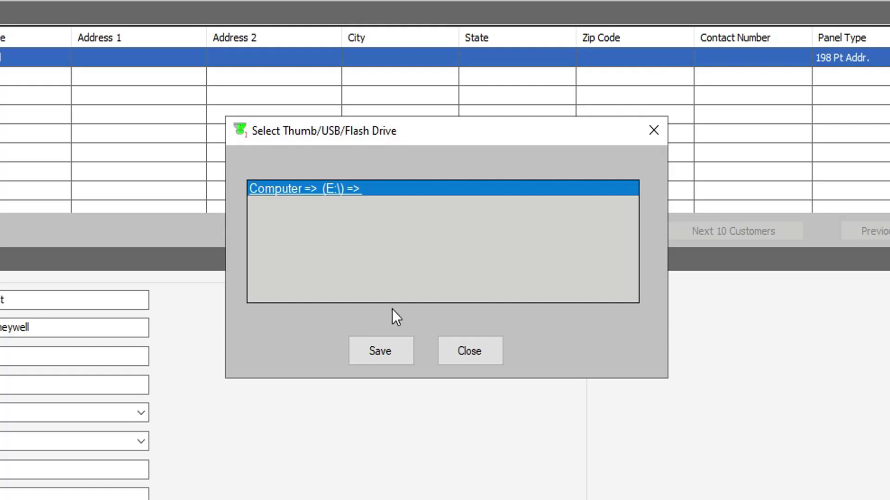
{"action": "left_click", "coordinate": [384, 341]}
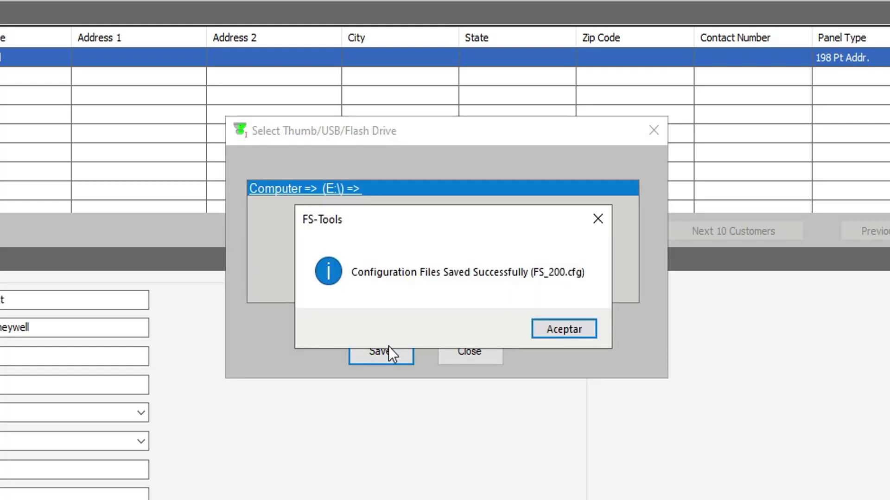